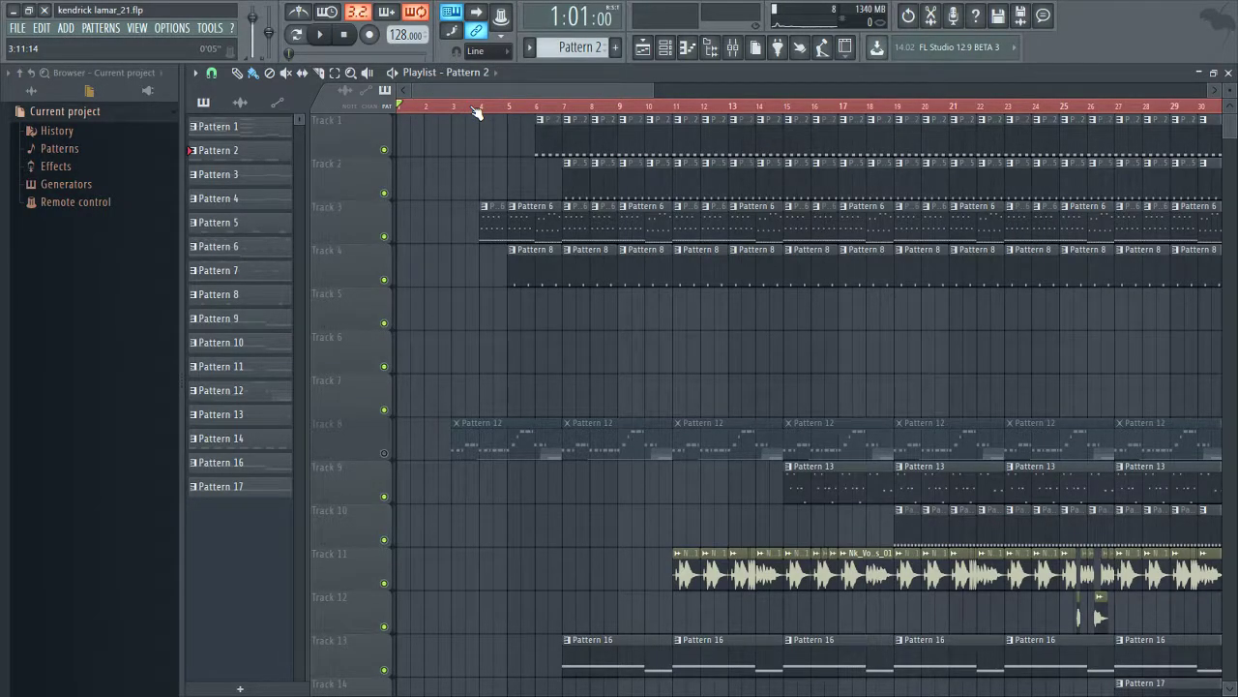
- Play the arrangement from the middle of bar 3 to hear the transition into the first melody clip
left_click(474, 111)
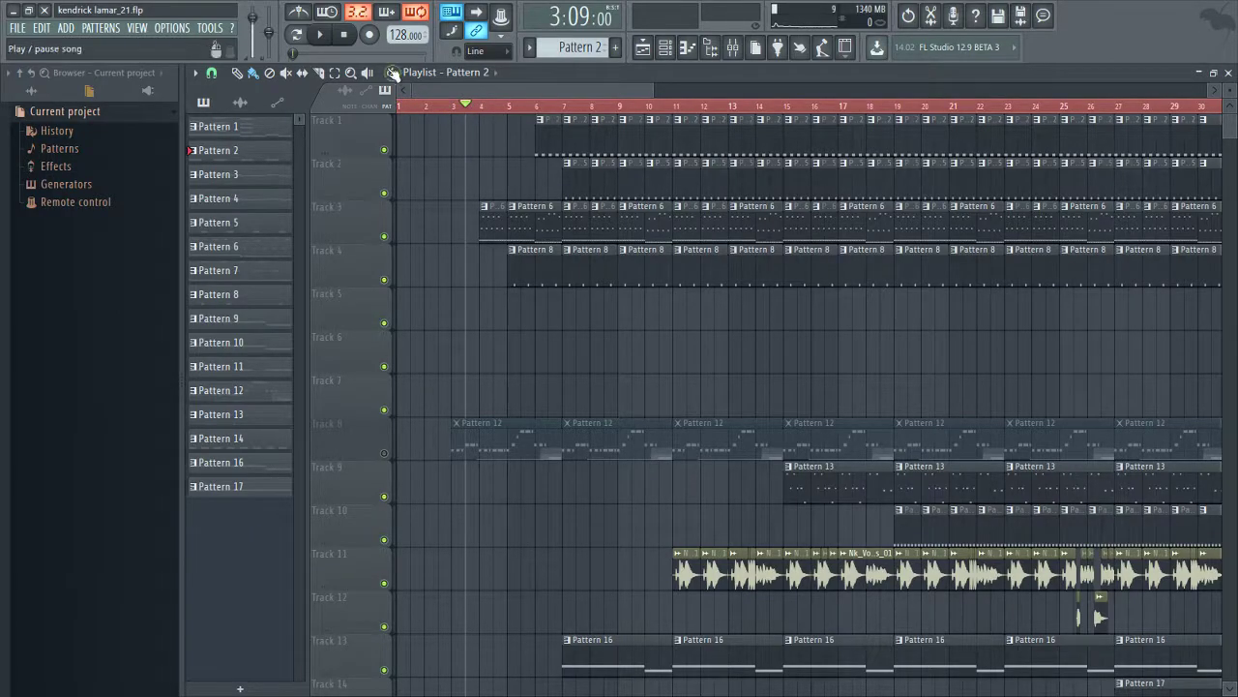
left_click(319, 37)
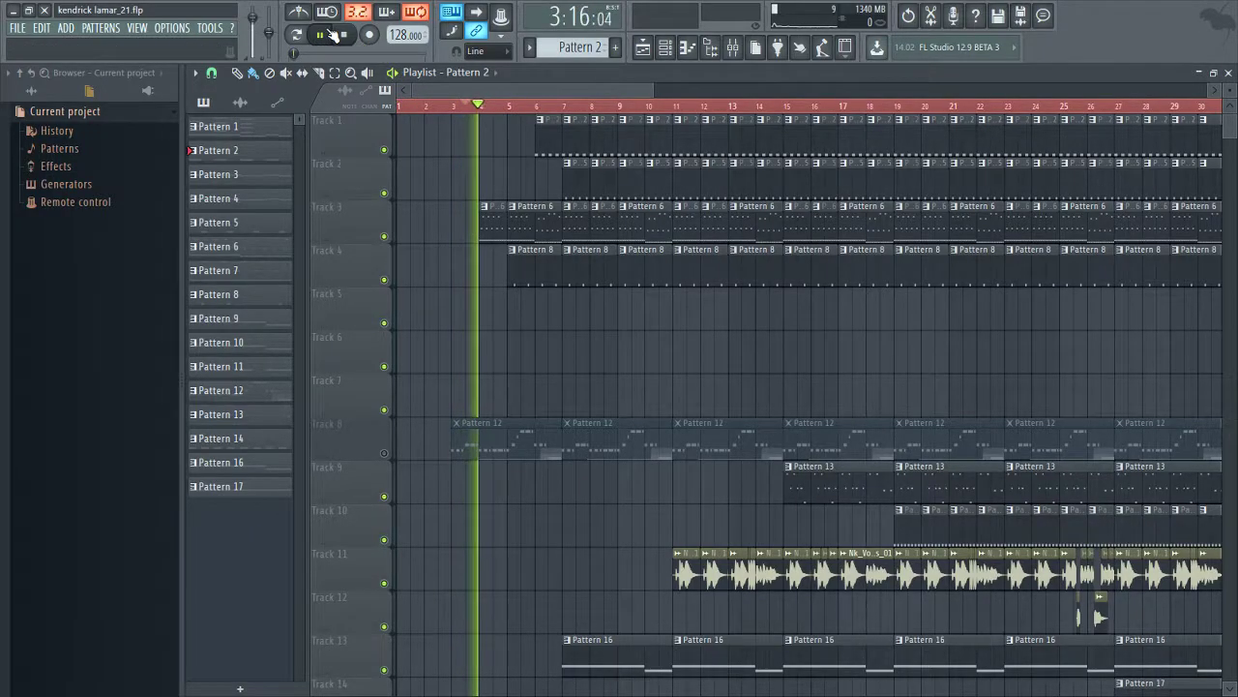
left_click(344, 35)
left_click(346, 36)
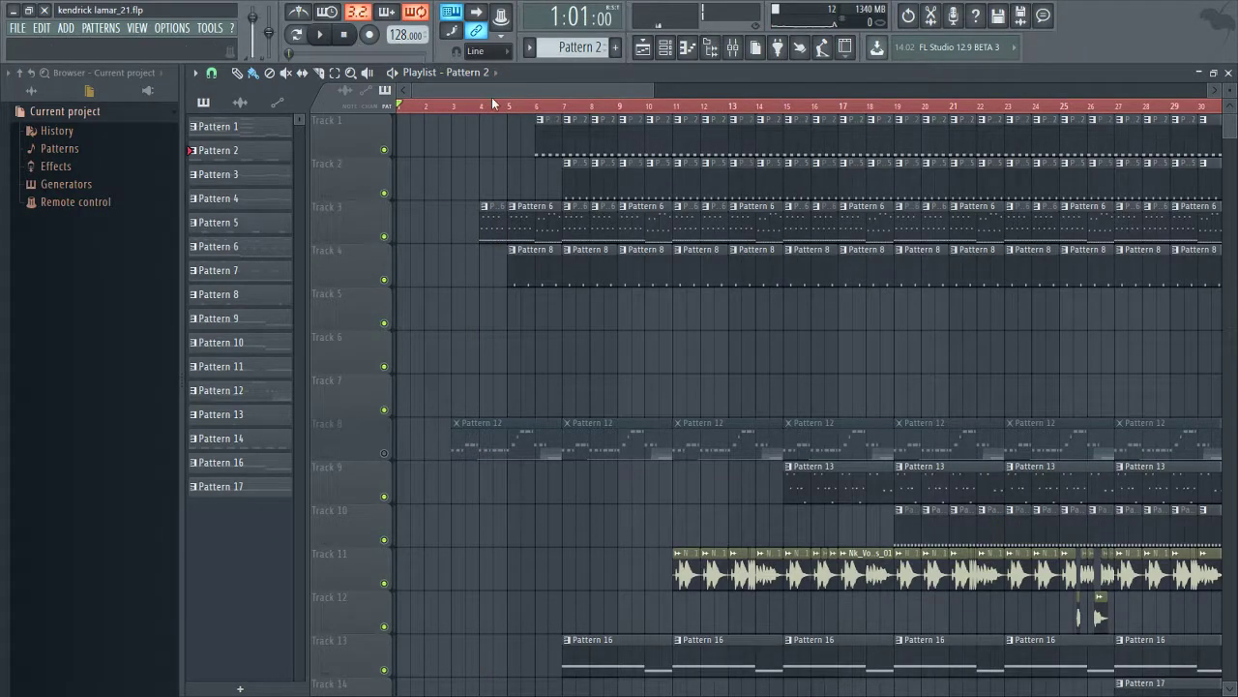
- Select the playlist time range from bar 82 to bar 90, starting at the isolated Pattern 7 clip on Track 2
left_click_drag(492, 93, 998, 75)
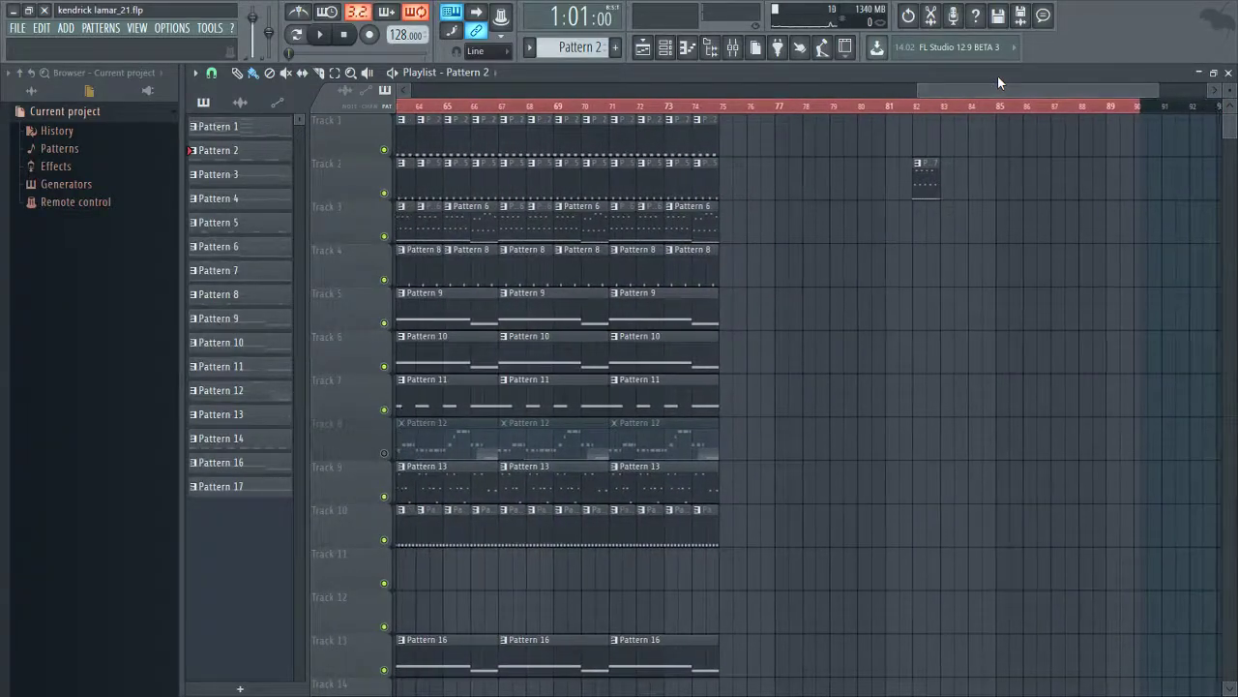
left_click(708, 175)
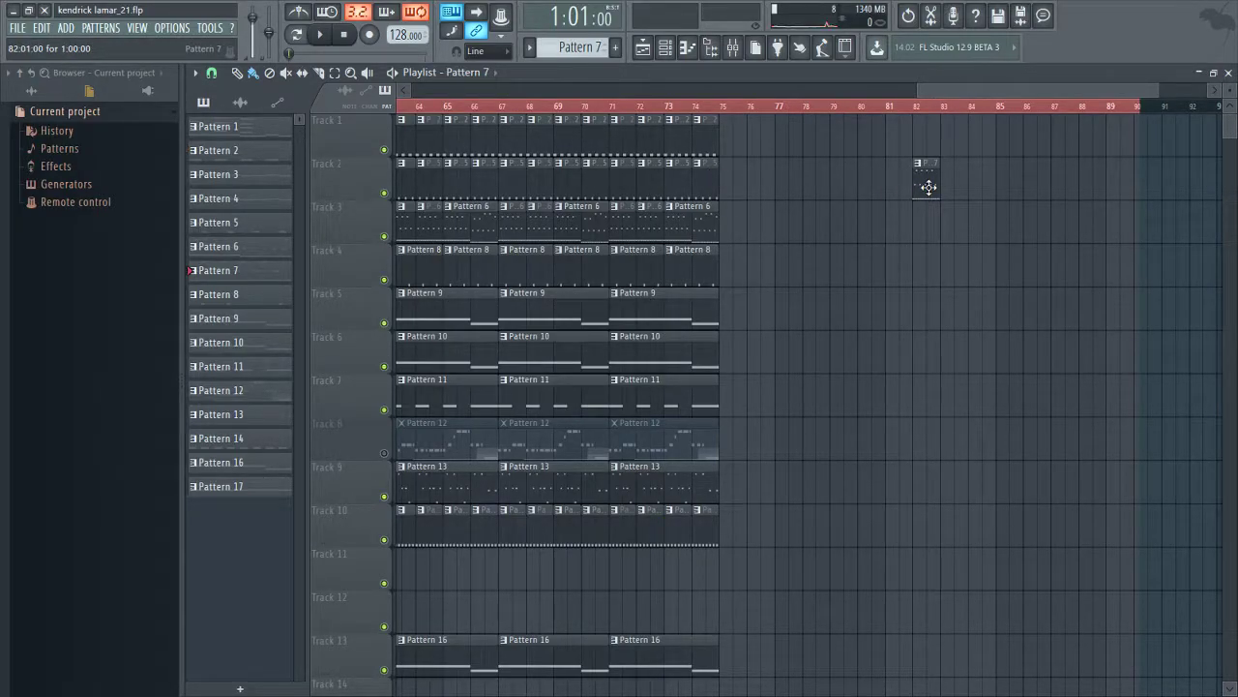
left_click_drag(900, 105, 1133, 129)
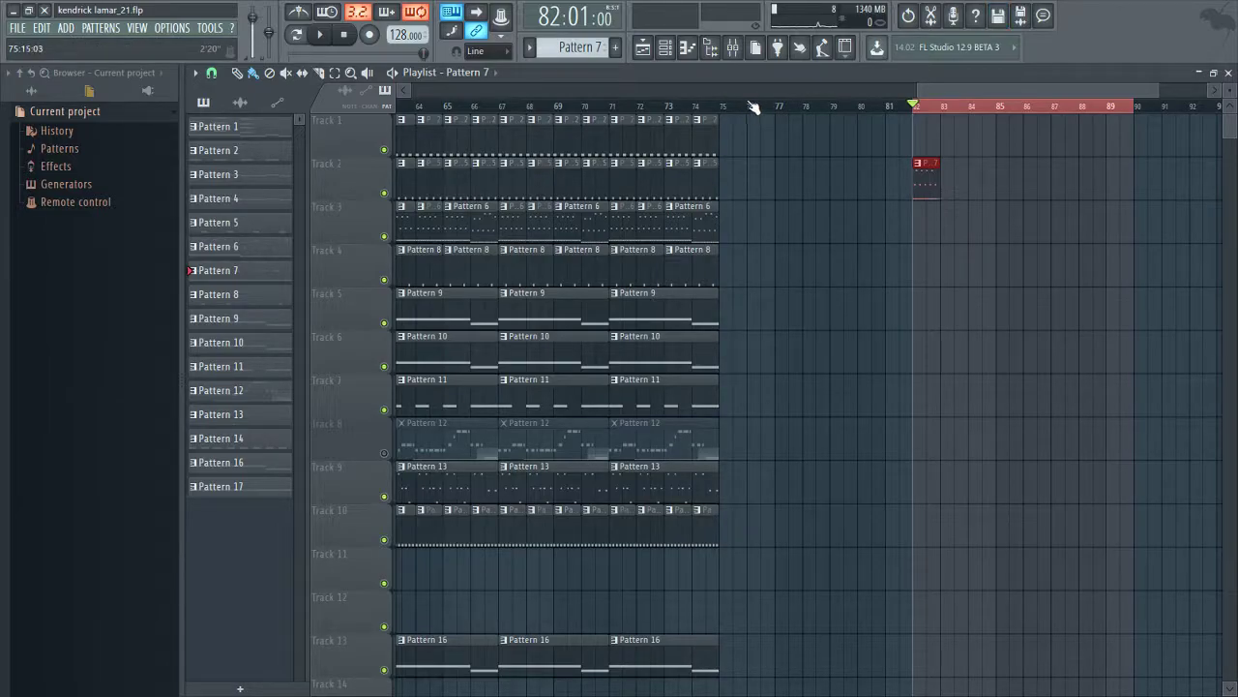
- Record the selected Pattern 7 playback with its tail in Edison on the Master, and place the recording on Track 3 at bar 84
left_click(930, 16)
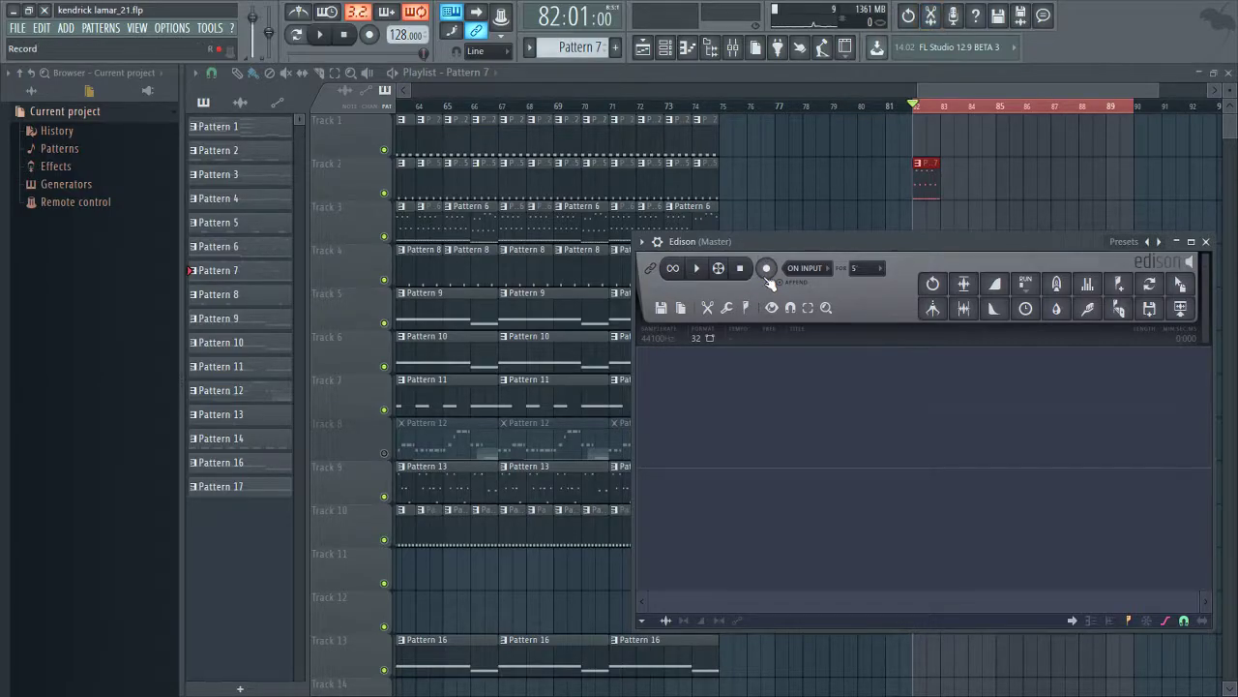
left_click(766, 270)
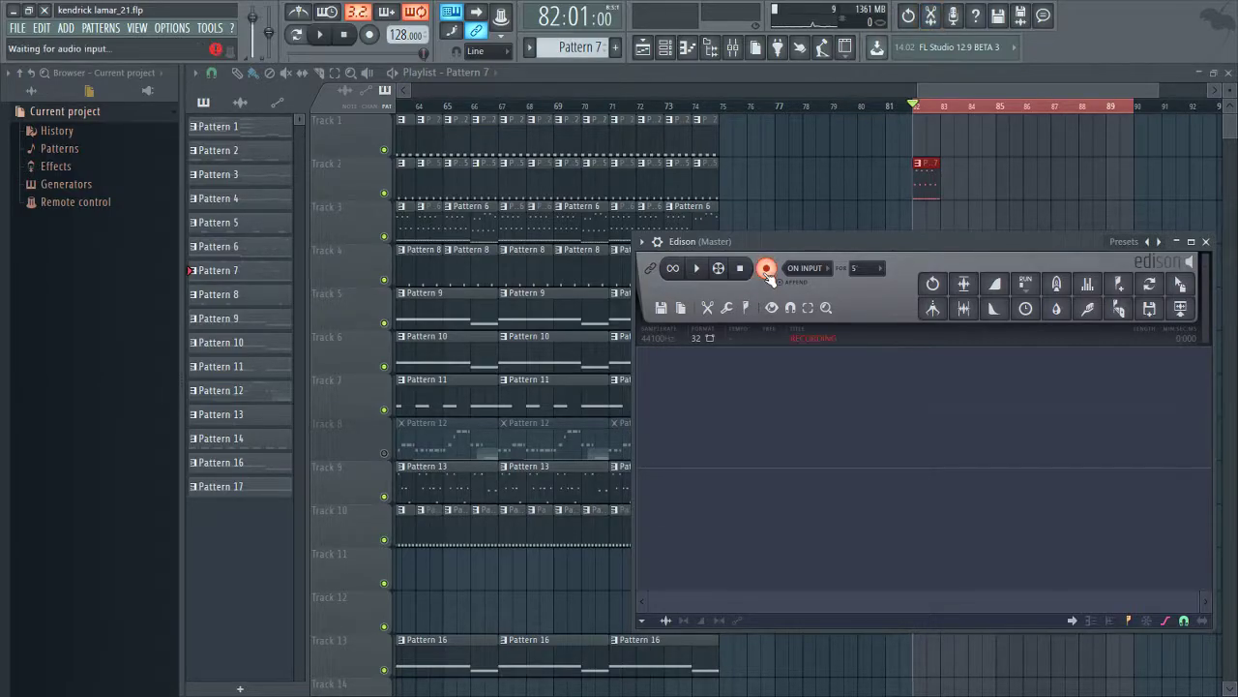
left_click(322, 36)
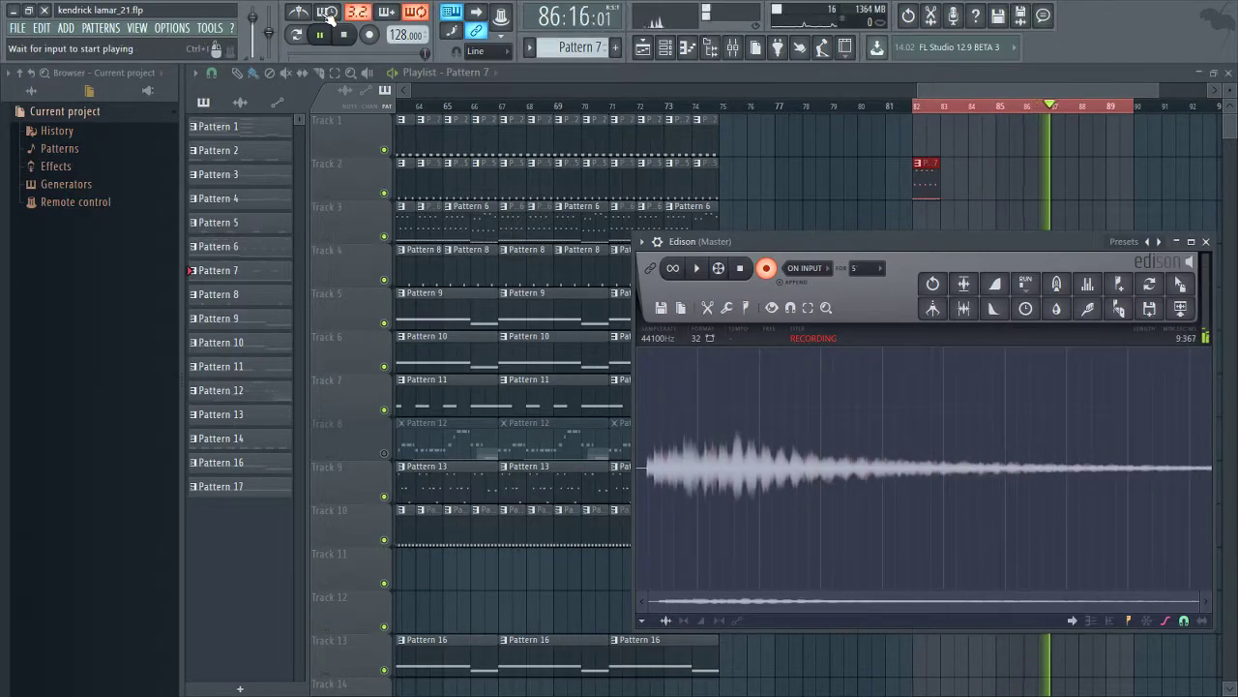
left_click(320, 36)
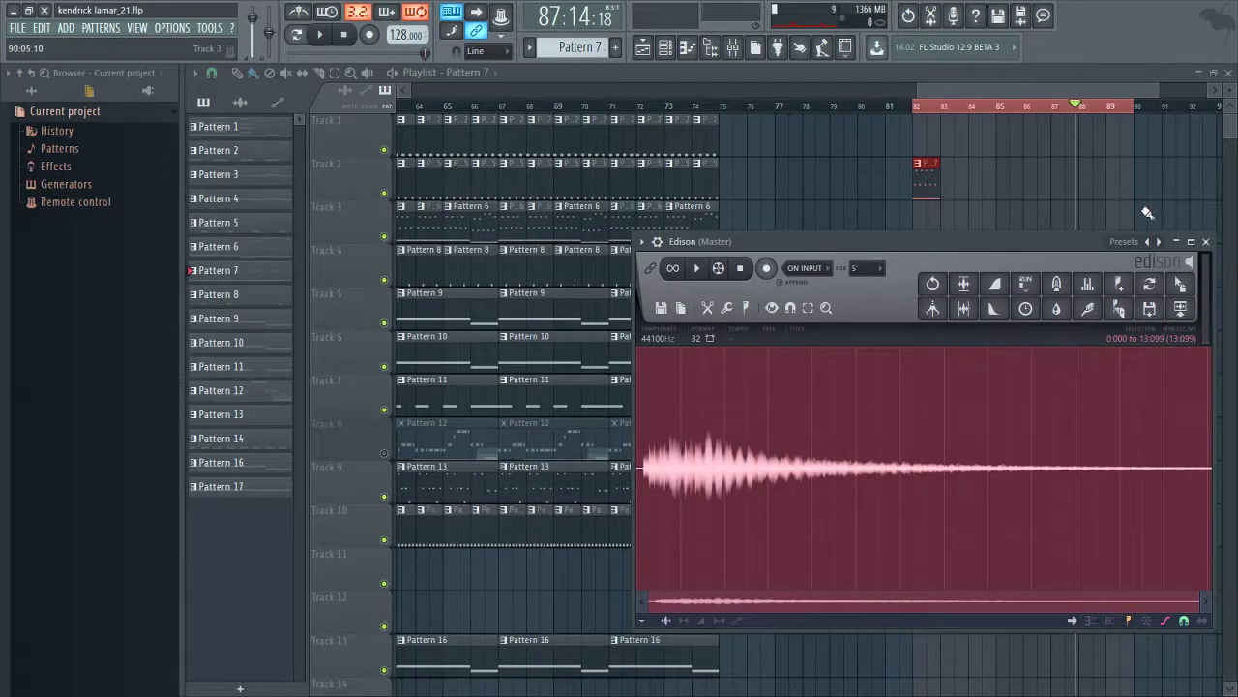
left_click_drag(1181, 283, 1026, 230)
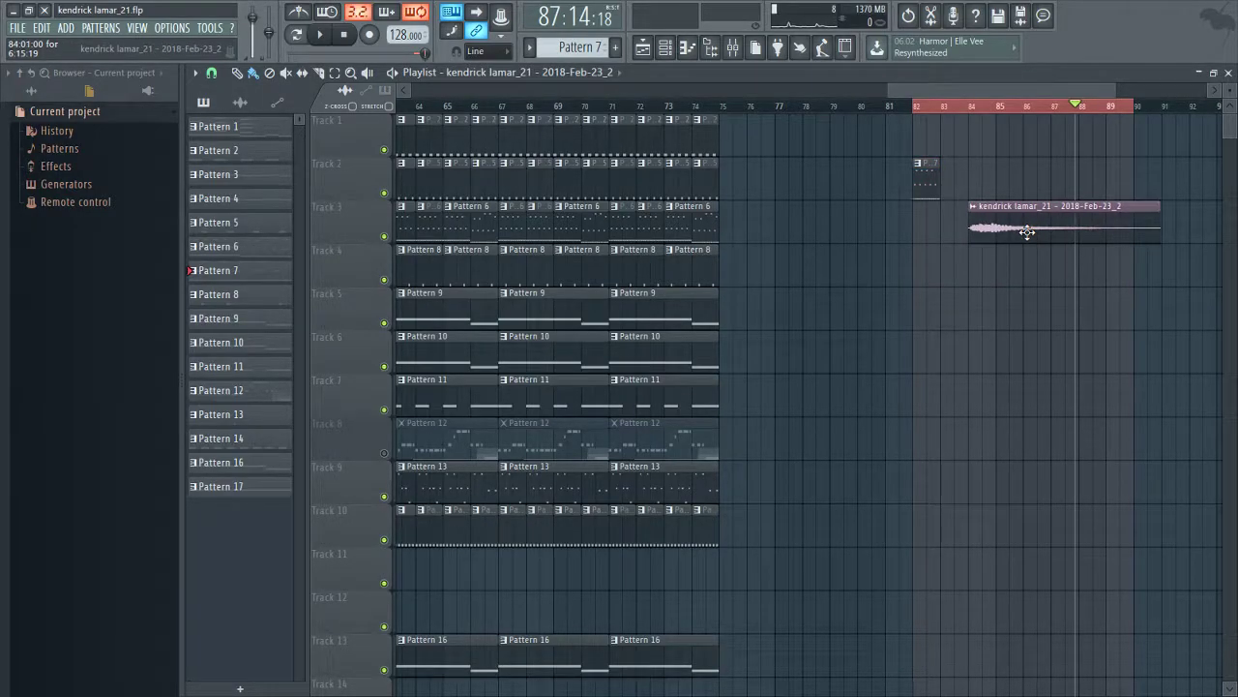
- Play back the recorded audio clip on Track 3, starting from the middle of bar 83
left_click(944, 107)
left_click(956, 107)
left_click(322, 35)
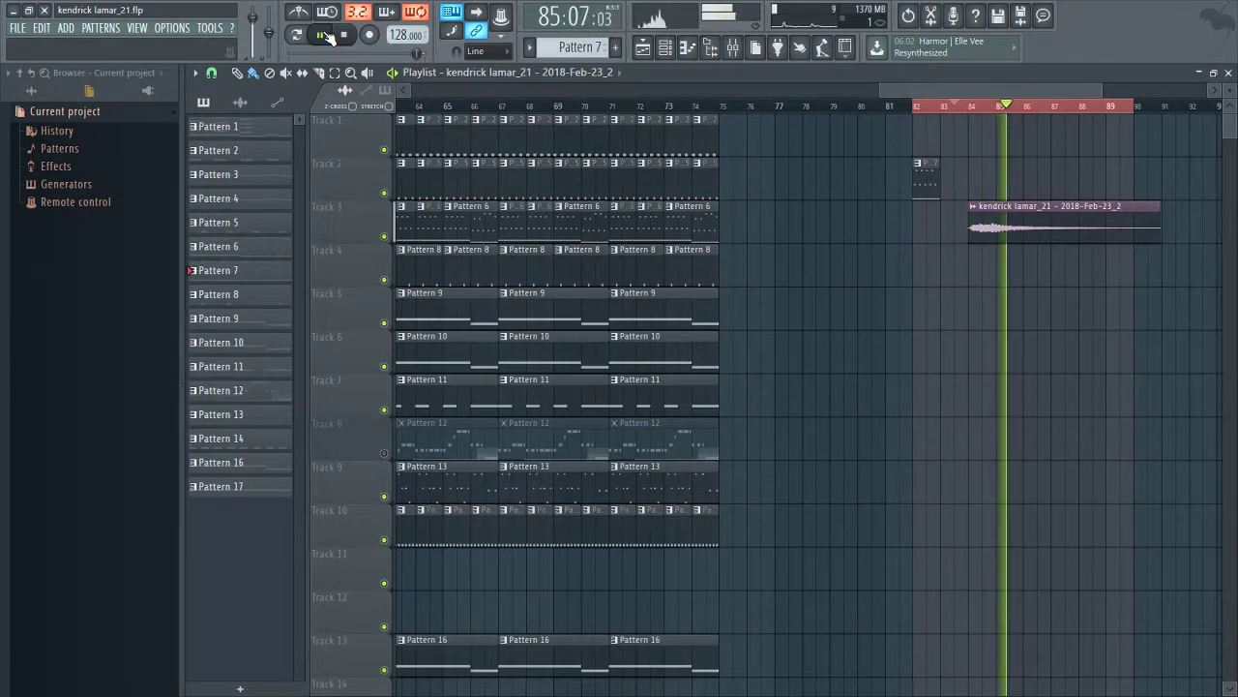
left_click(346, 36)
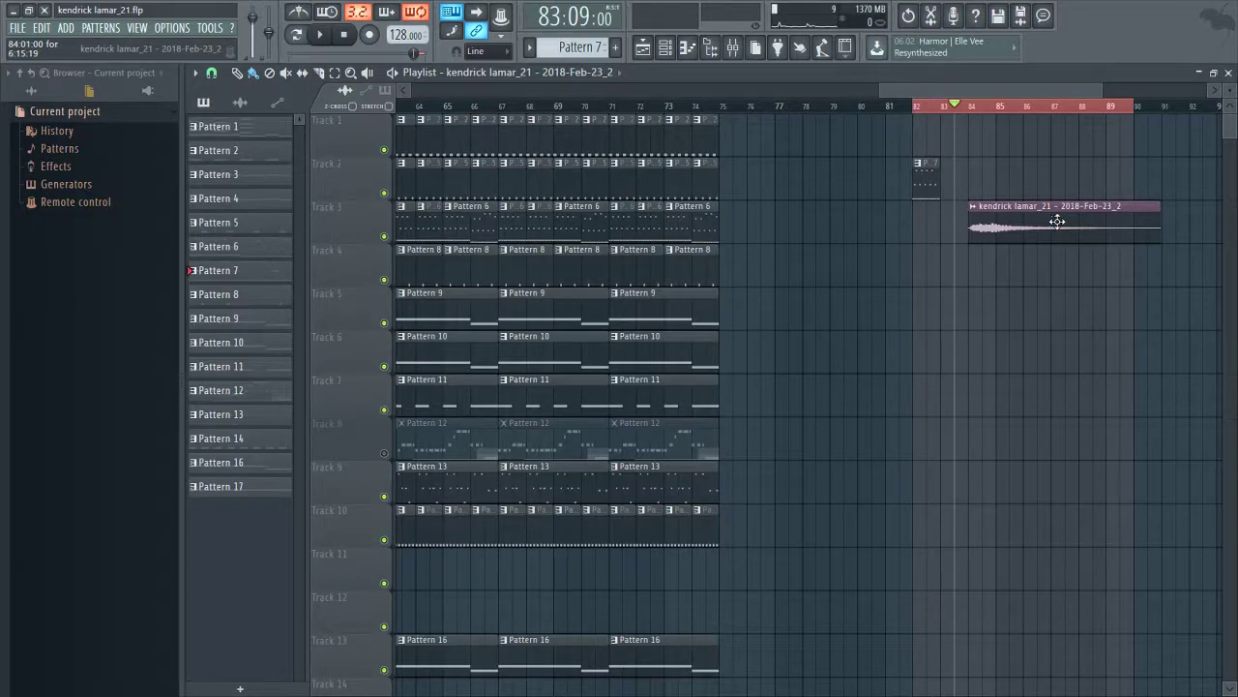
- Reverse the recorded audio clip and place it on Track 5 at the song's start, shortened to end around bar 4
double_click(1055, 221)
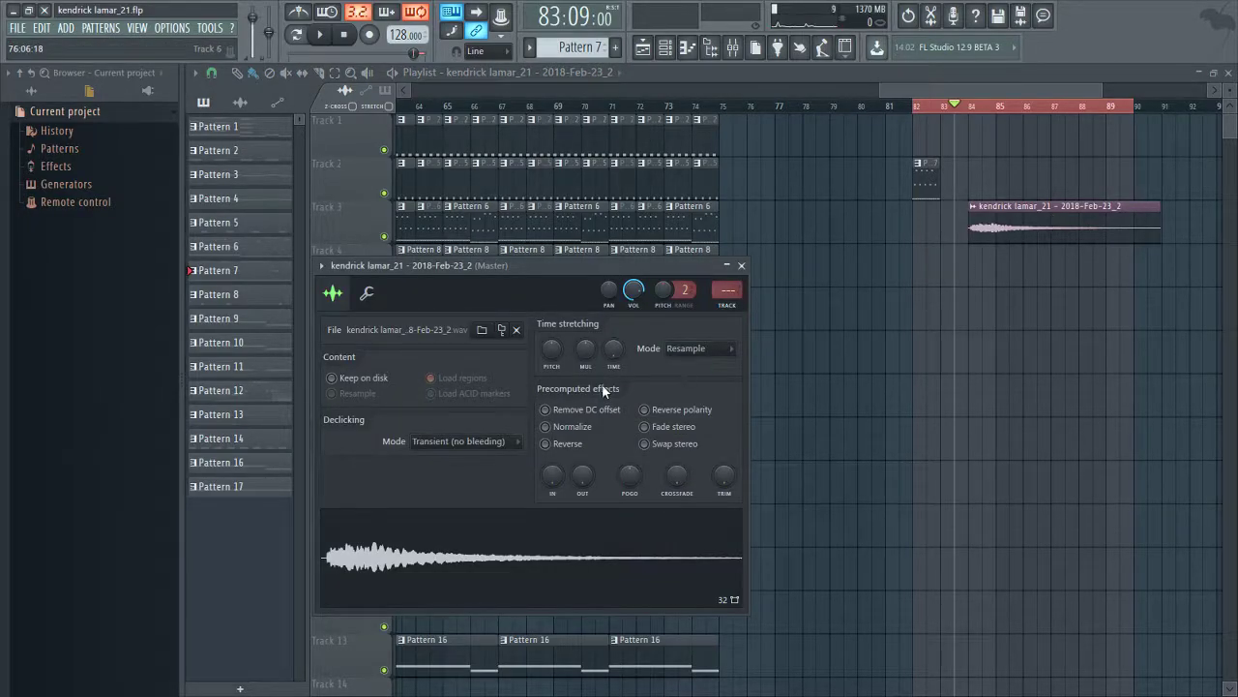
left_click(569, 449)
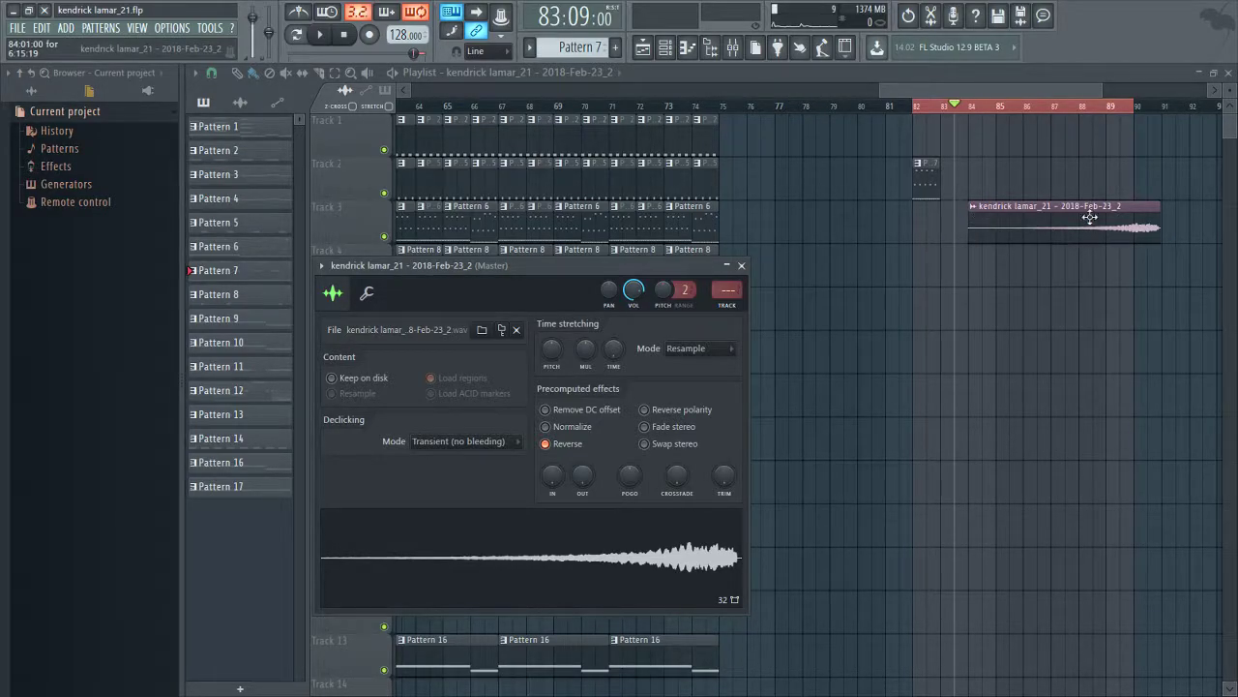
left_click_drag(1155, 210, 258, 225)
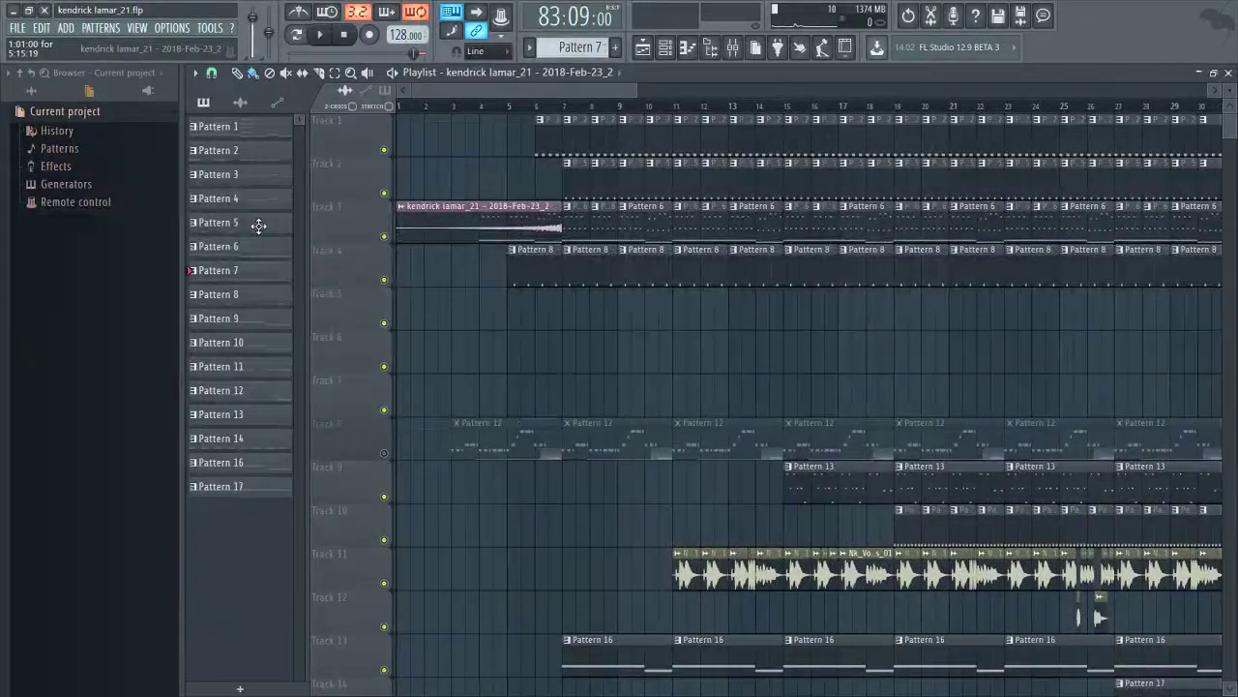
left_click_drag(419, 227, 410, 308)
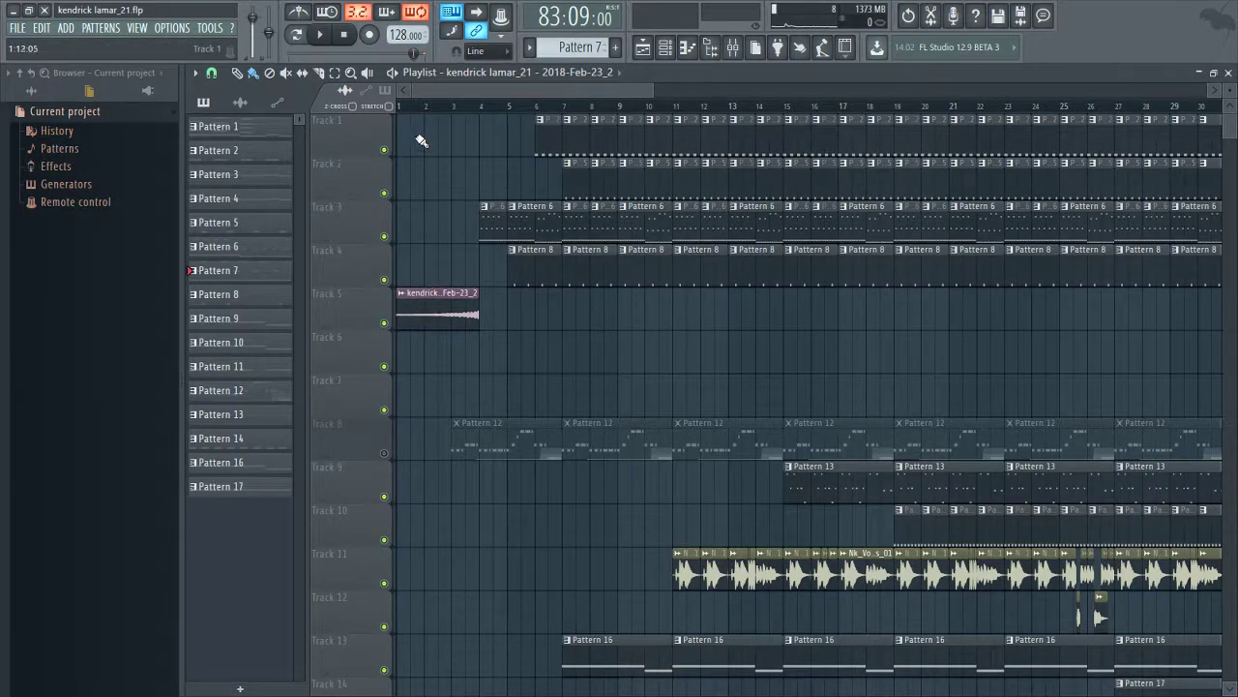
- Play the song from bar 1 to hear the reversed clip lead into Pattern 6
left_click(400, 108)
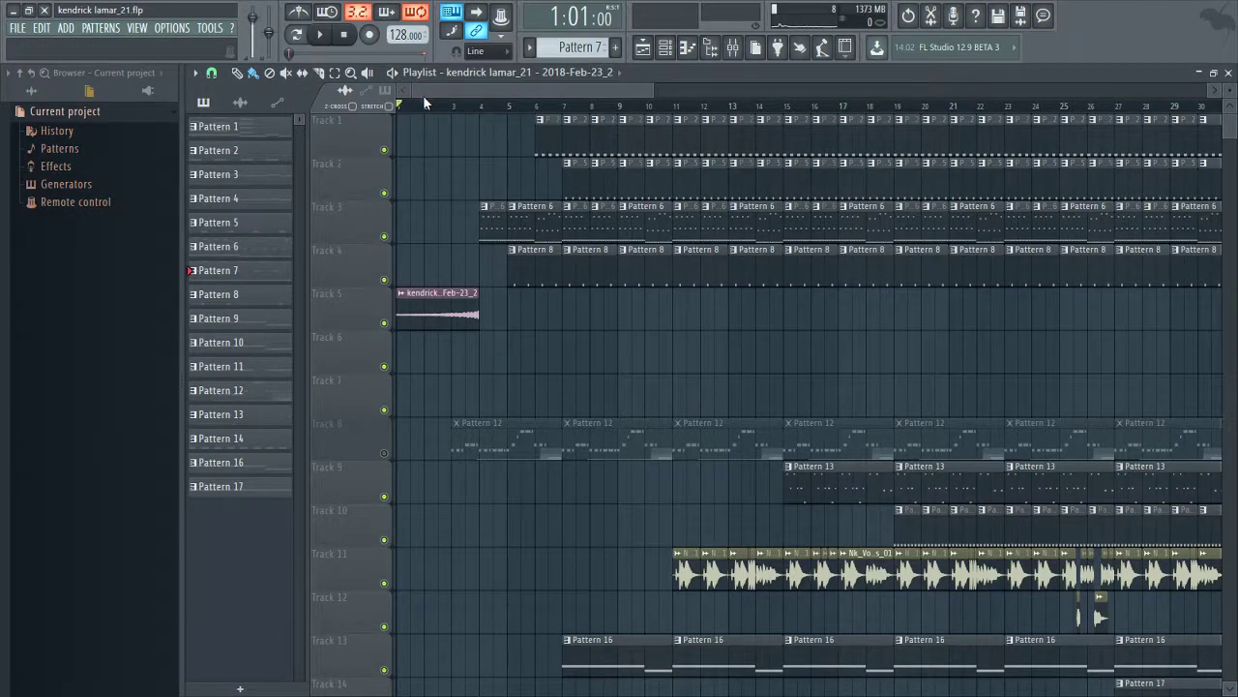
left_click(322, 36)
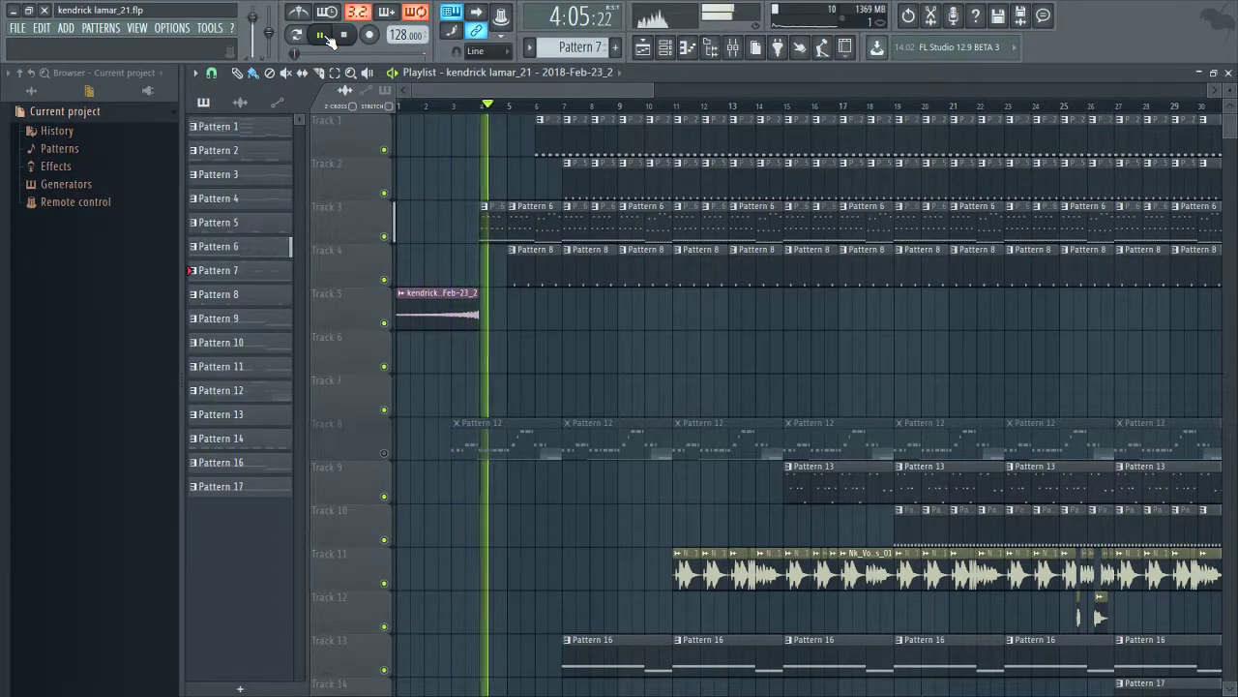
scroll(523, 261, "up", 6)
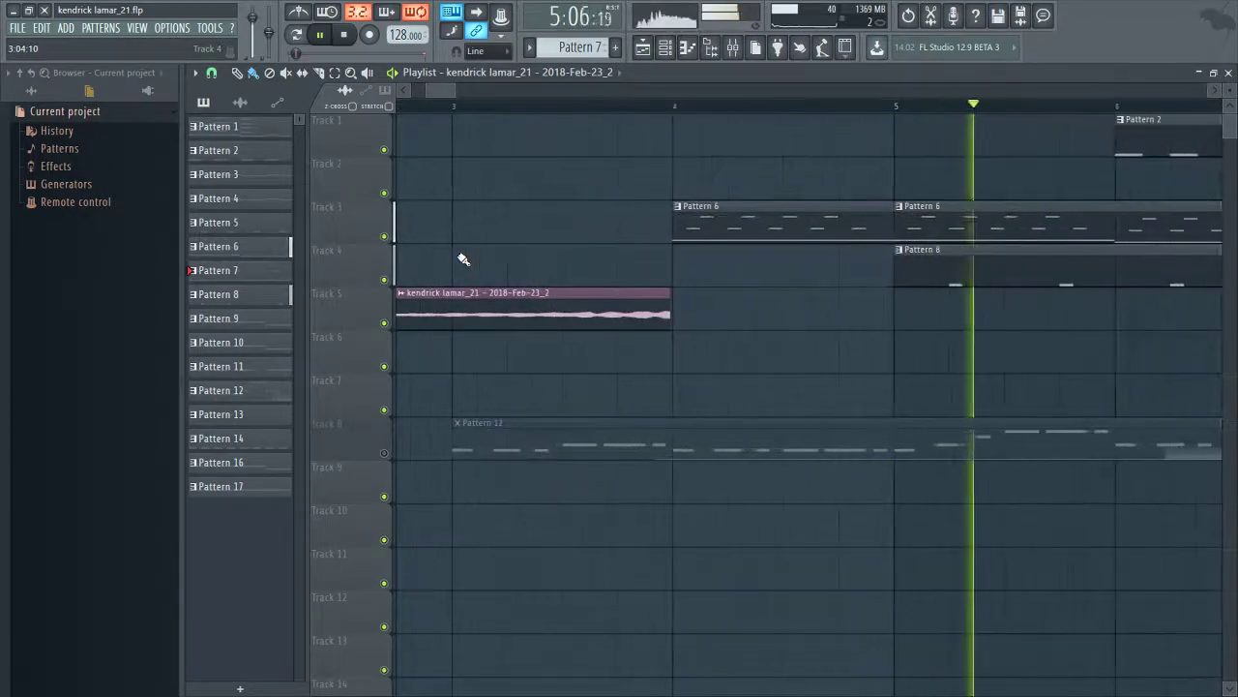
scroll(619, 291, "up", 2)
left_click(320, 35)
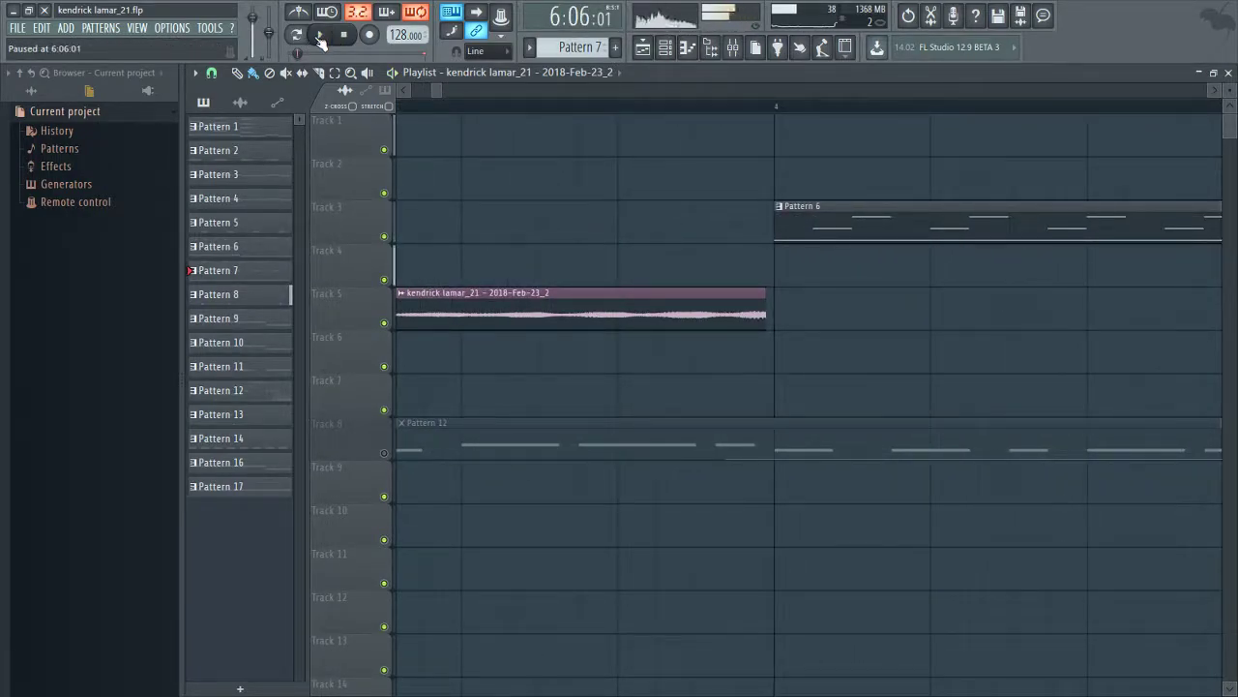
left_click(348, 34)
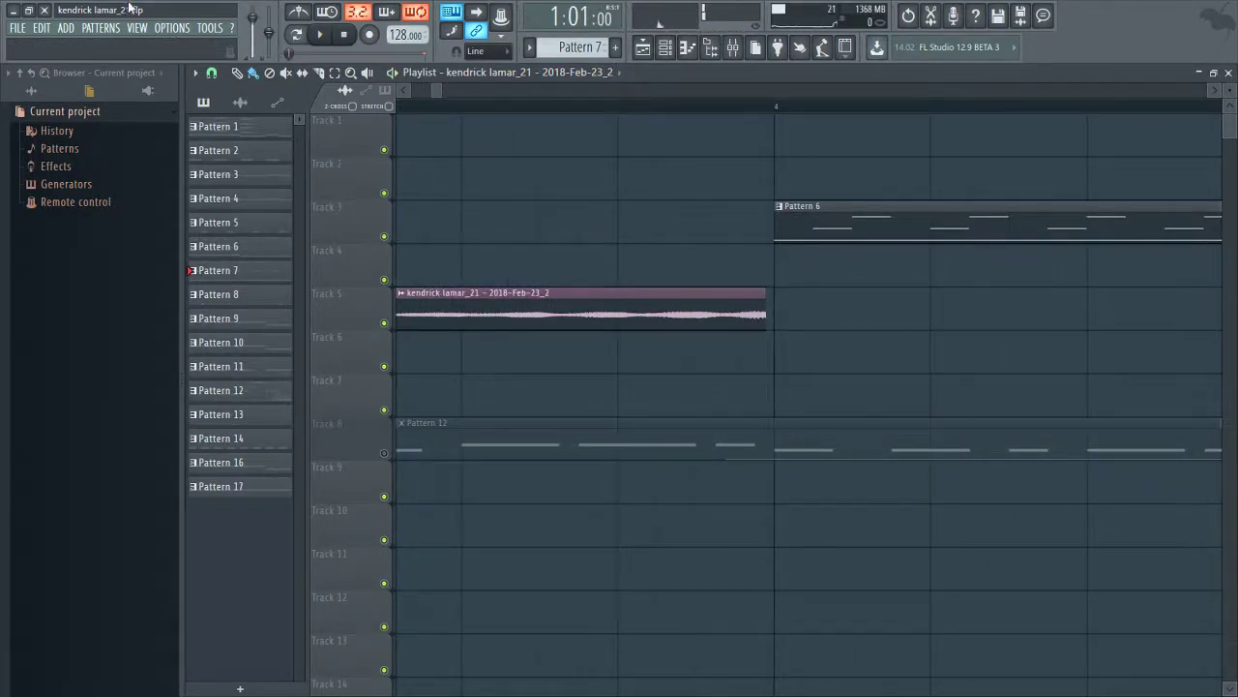
- Change the playlist snap setting and extend the reversed clip's end on Track 5 to meet the start of bar 4
left_click(214, 76)
left_click(241, 145)
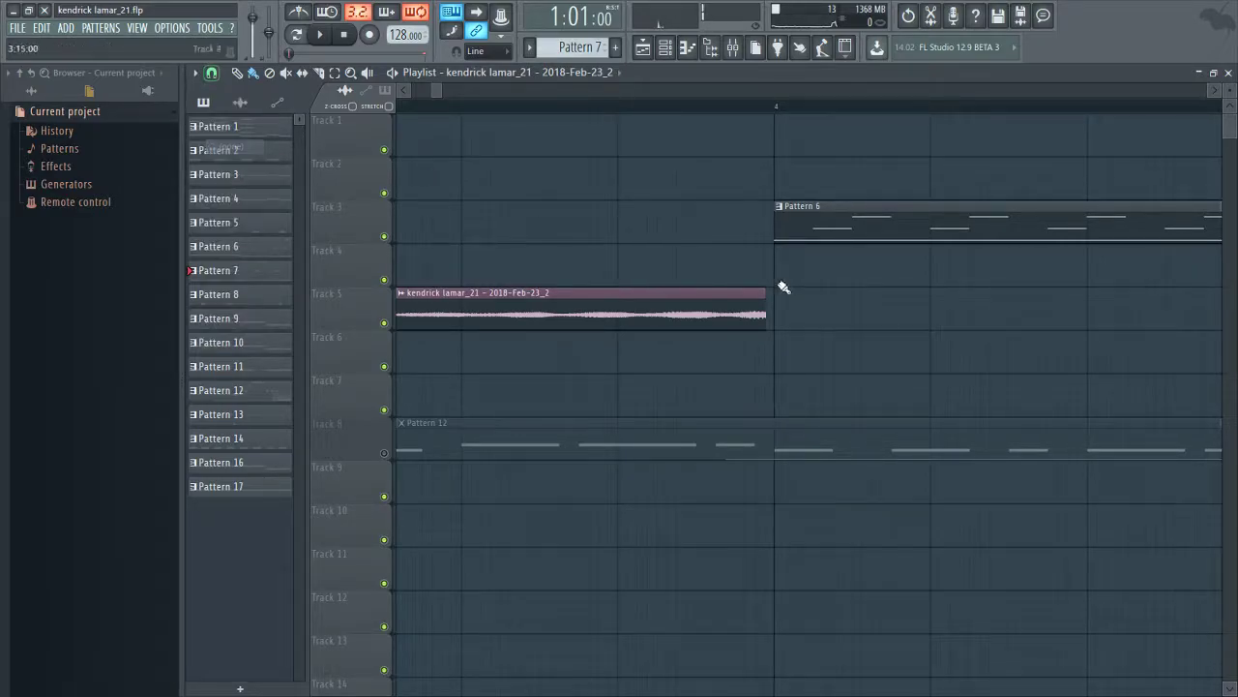
left_click_drag(766, 311, 777, 307)
- Play the intro again, first from bar 3 and again from bar 1, to check the adjusted transition into Pattern 6
left_click(537, 105)
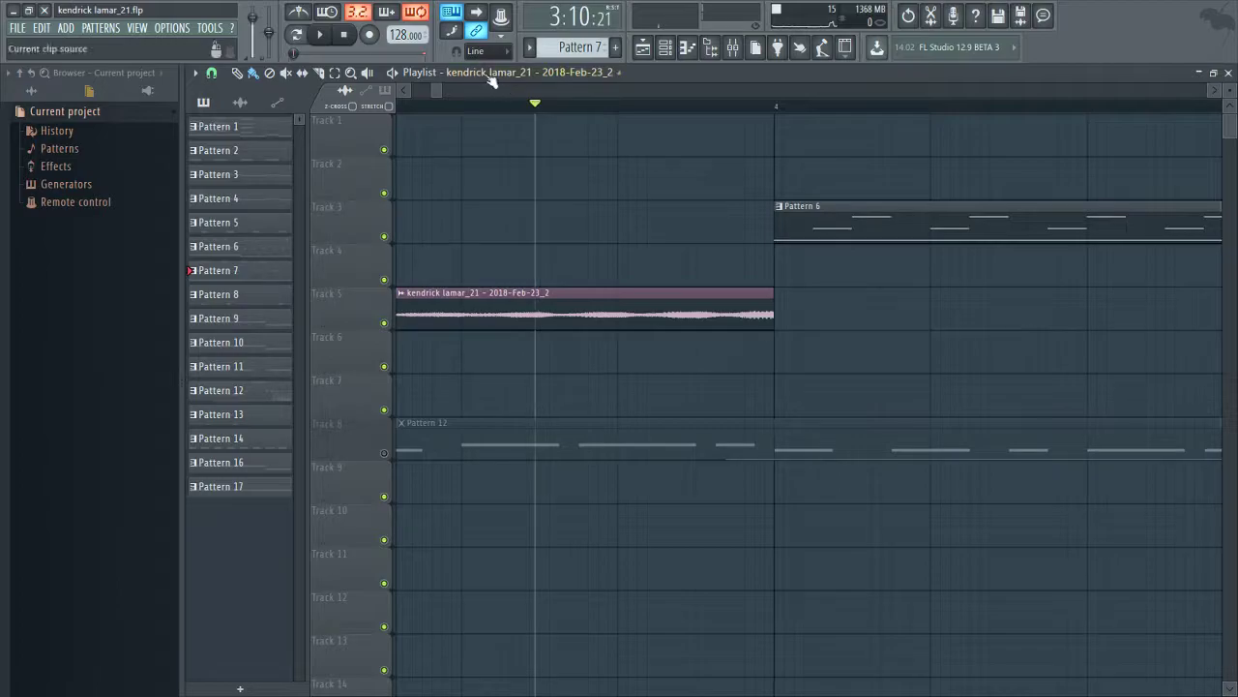
left_click(323, 35)
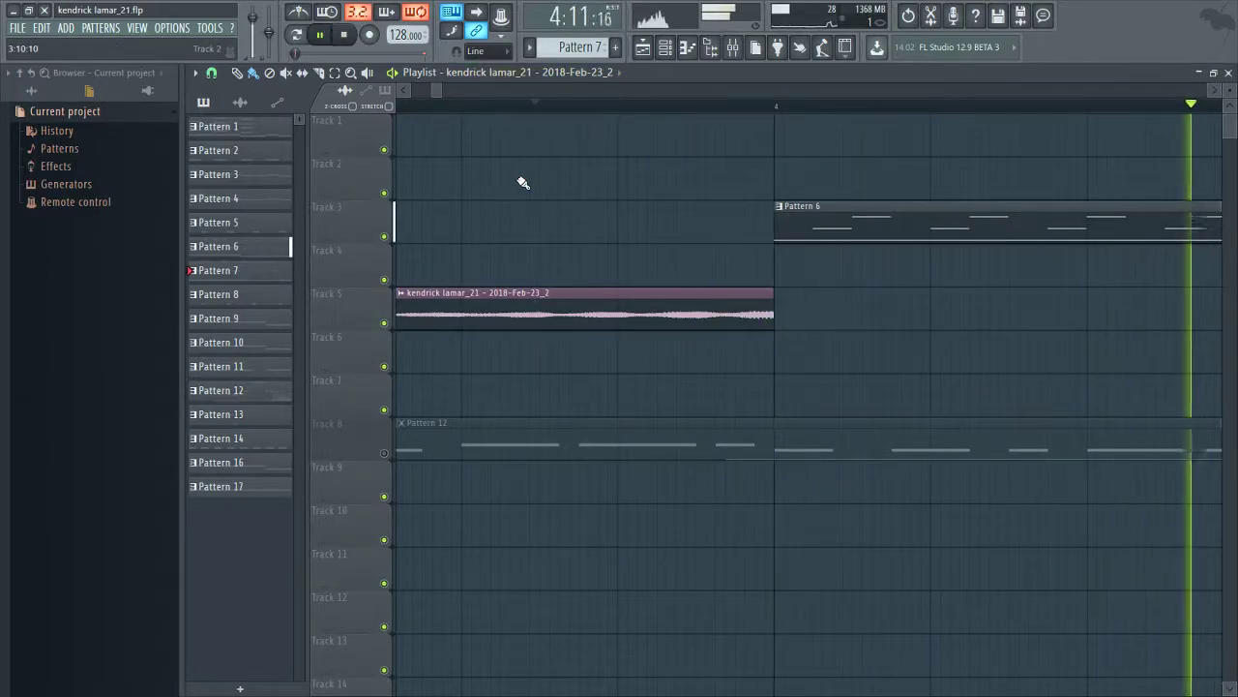
scroll(525, 187, "down", 10)
left_click(399, 105)
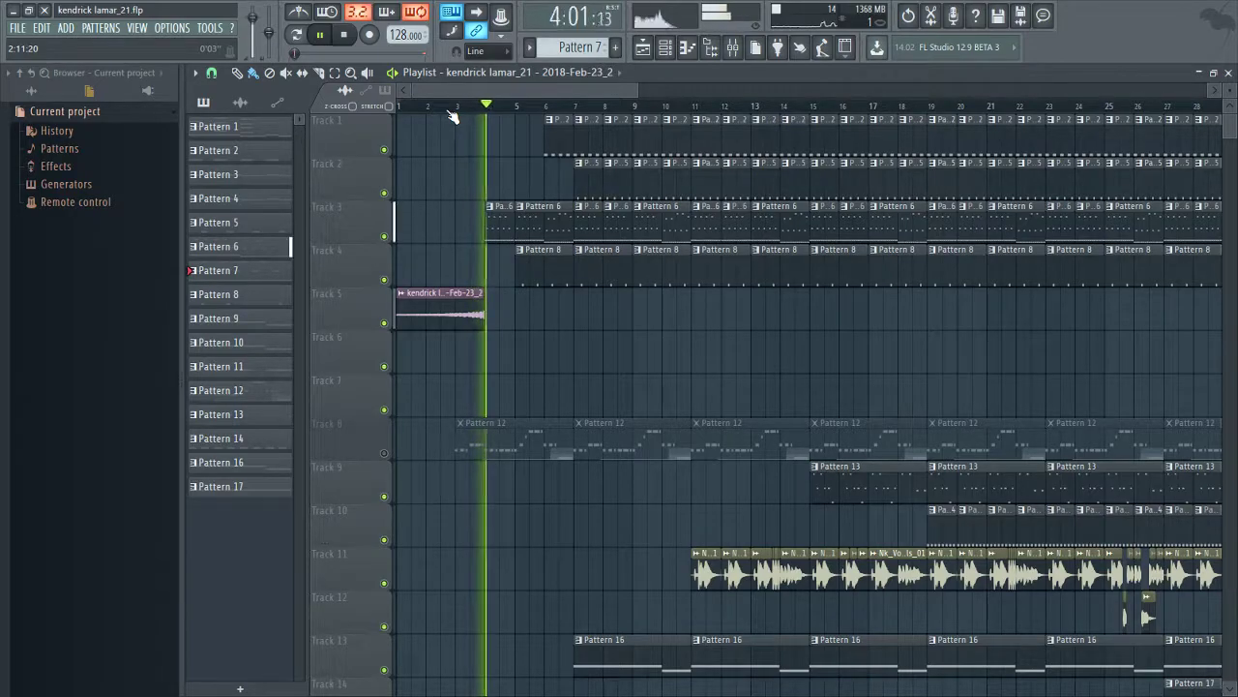
left_click(319, 35)
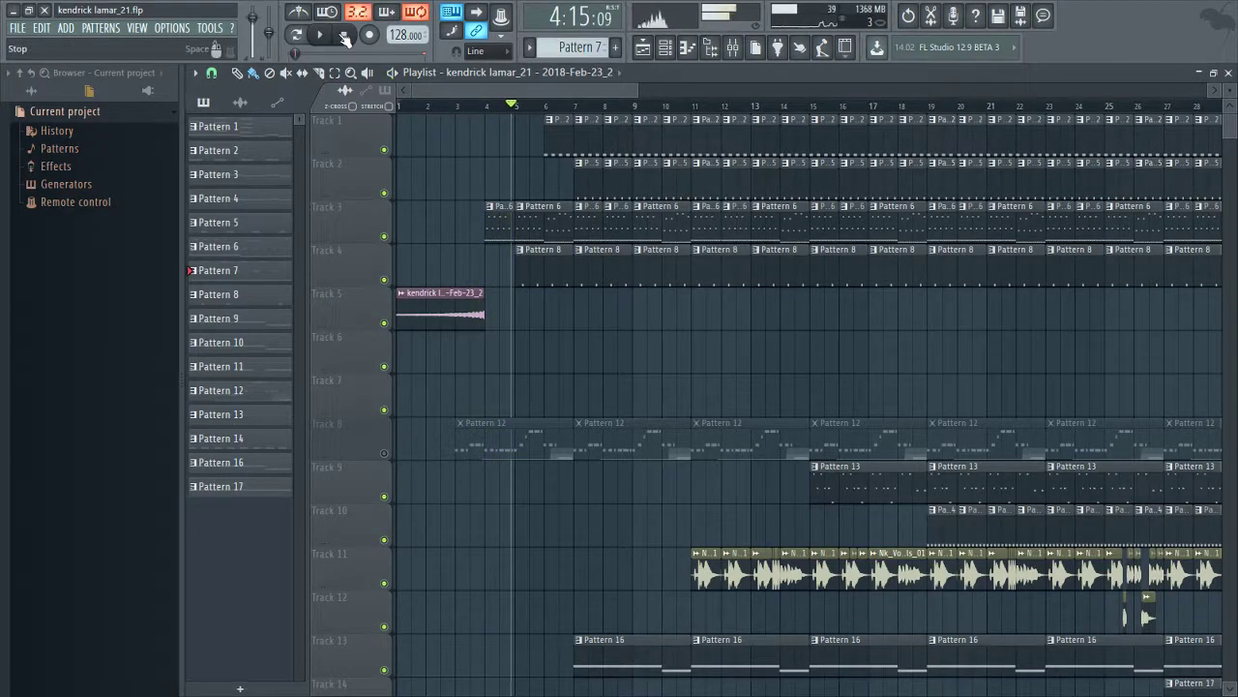
left_click(344, 37)
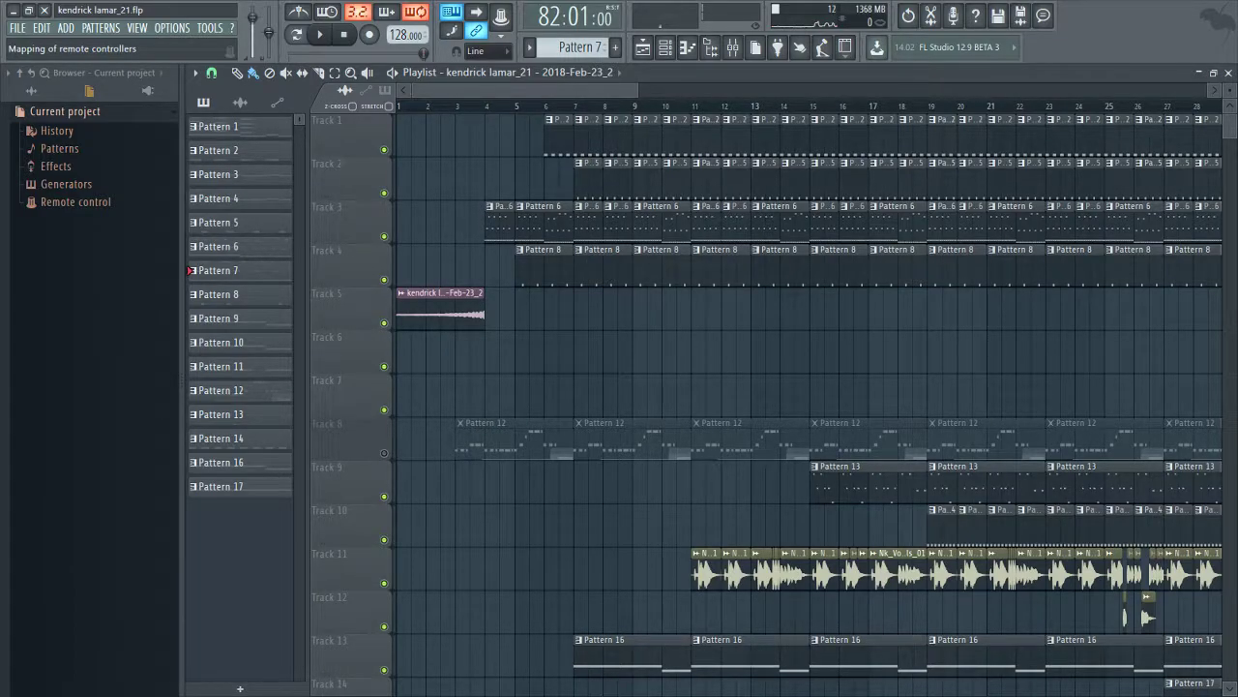
- Examine the declicking mode options in the reversed clip's channel settings, and close the settings
double_click(446, 304)
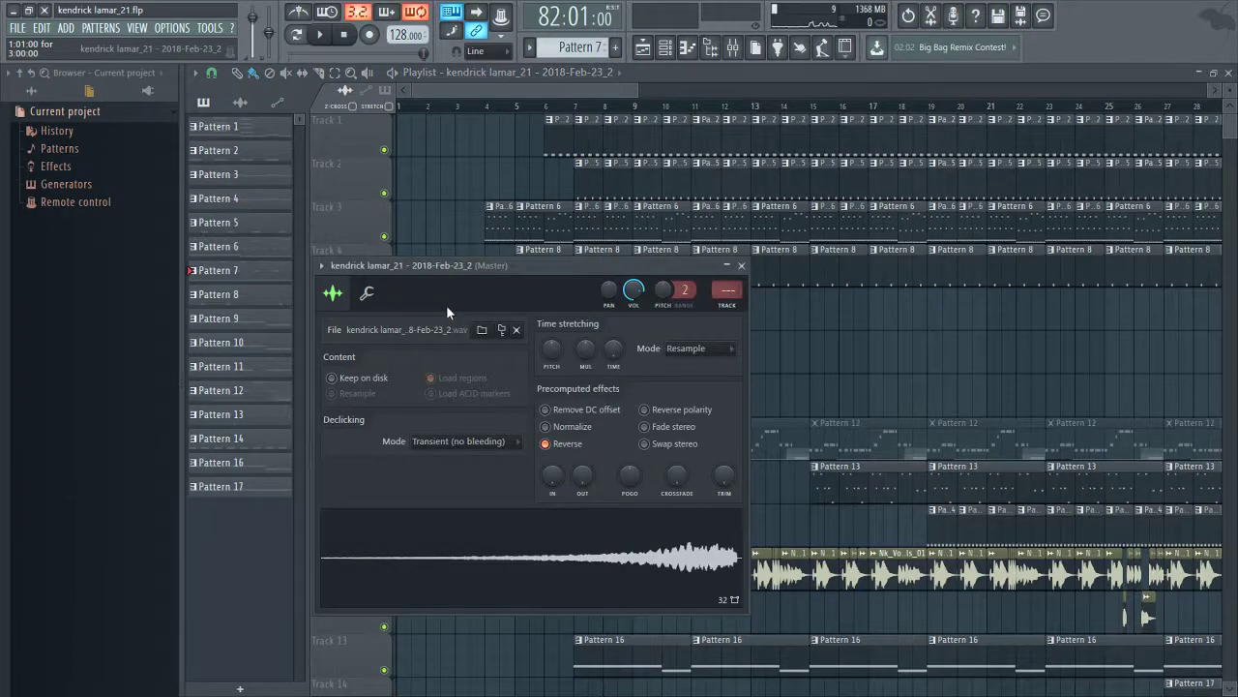
left_click(464, 440)
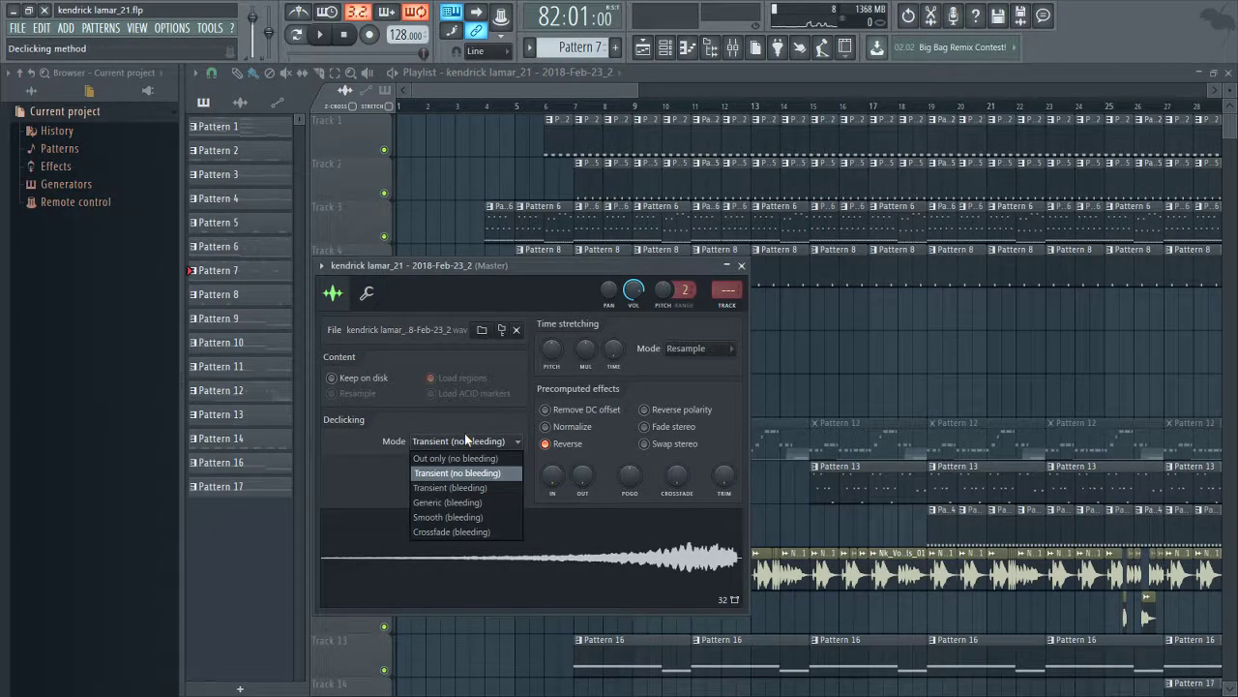
left_click(743, 267)
left_click(743, 267)
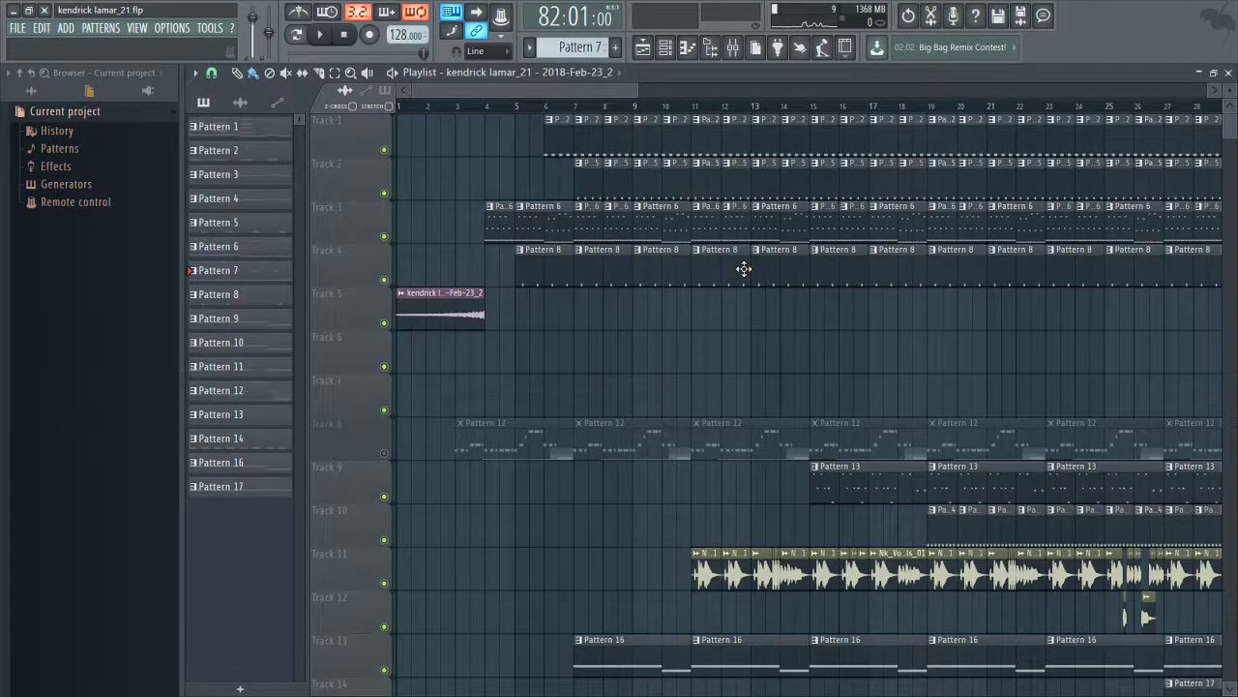